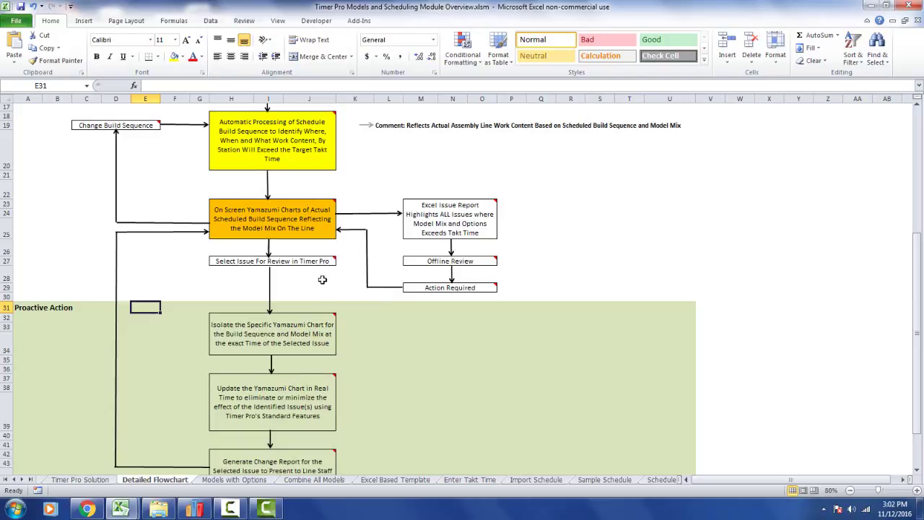
Step: Highlight the on-screen Yamazumi charts step
left_click_drag(196, 190, 351, 241)
key("Left")
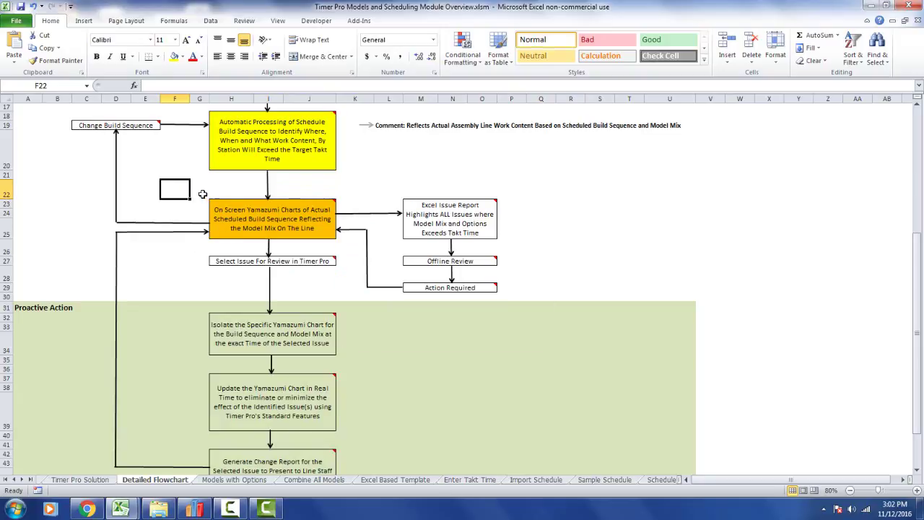
left_click_drag(204, 191, 345, 241)
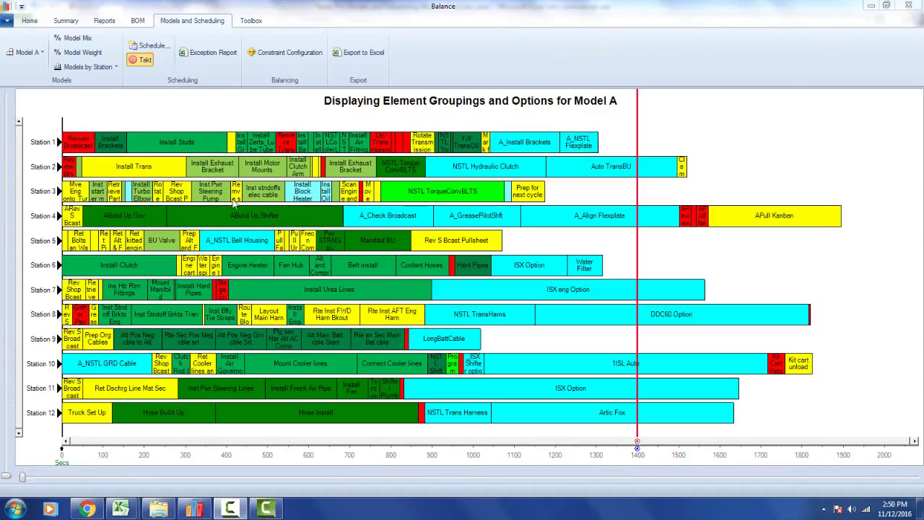
Step: Toggle the Yamazumi chart between Model A and Model B, ending on Model A
left_click(44, 55)
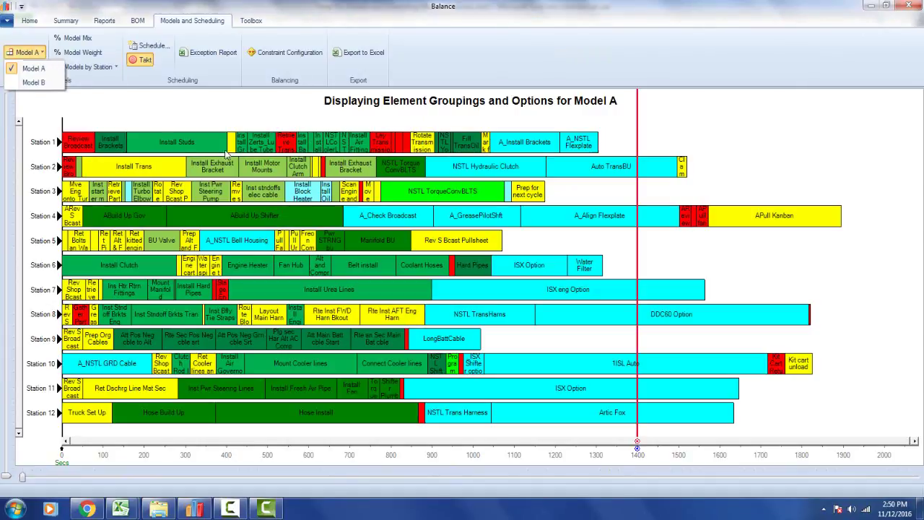
left_click(46, 83)
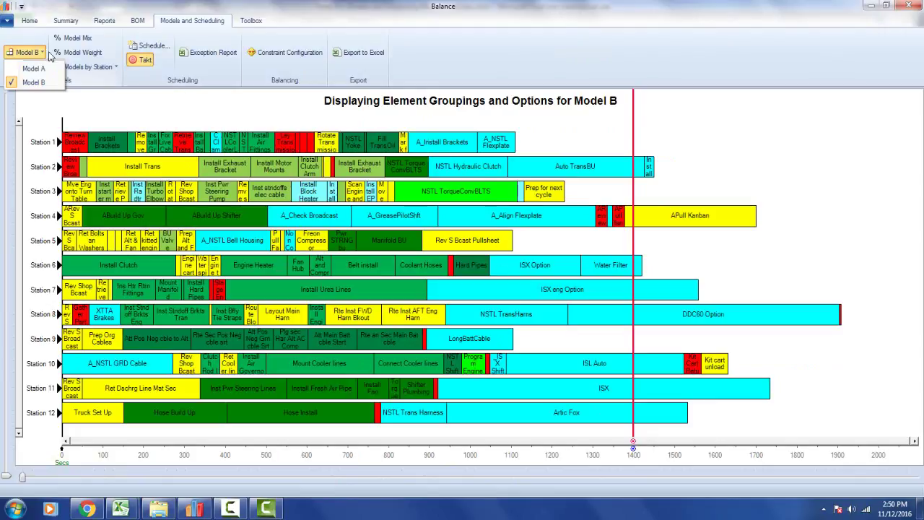
left_click(32, 72)
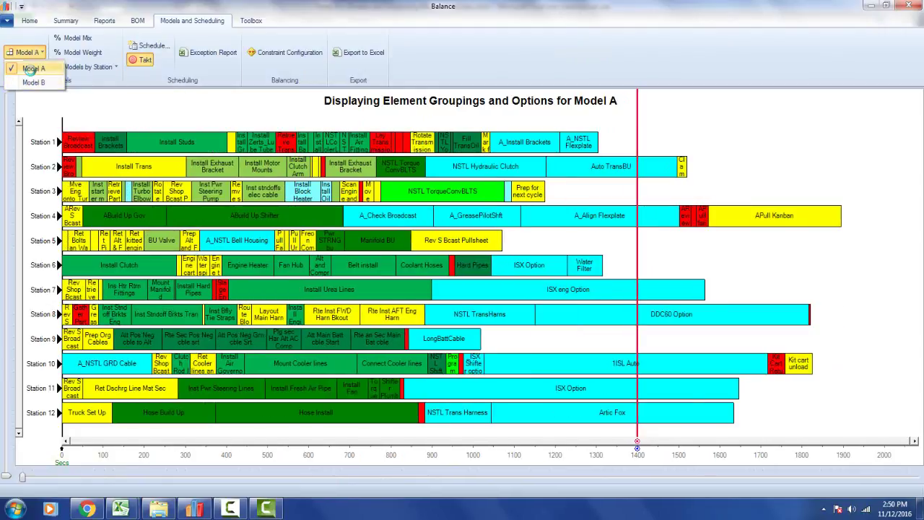
left_click(33, 83)
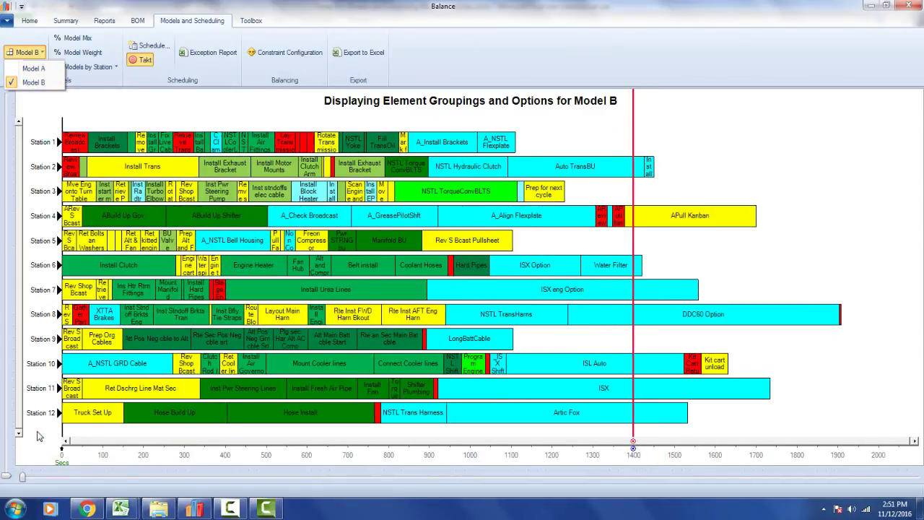
left_click(35, 69)
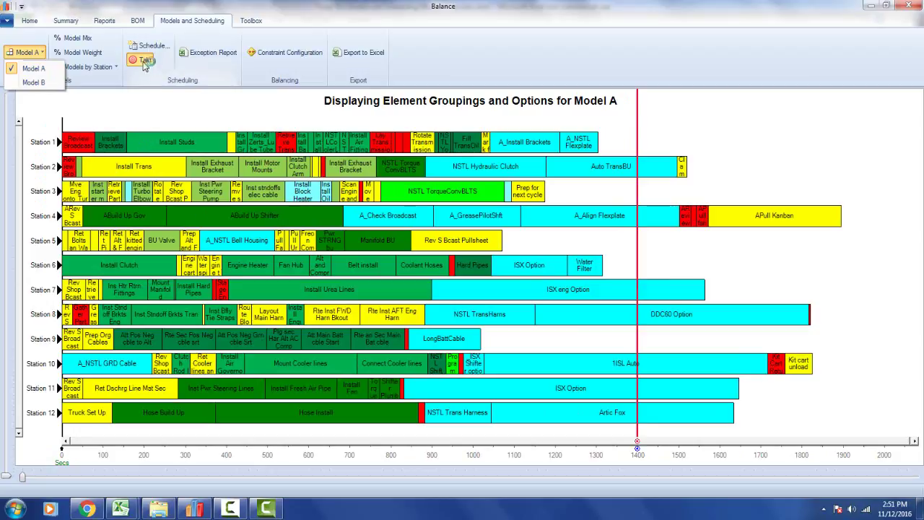
Step: Open the build sequence schedule and shift its window slightly lower
left_click(147, 47)
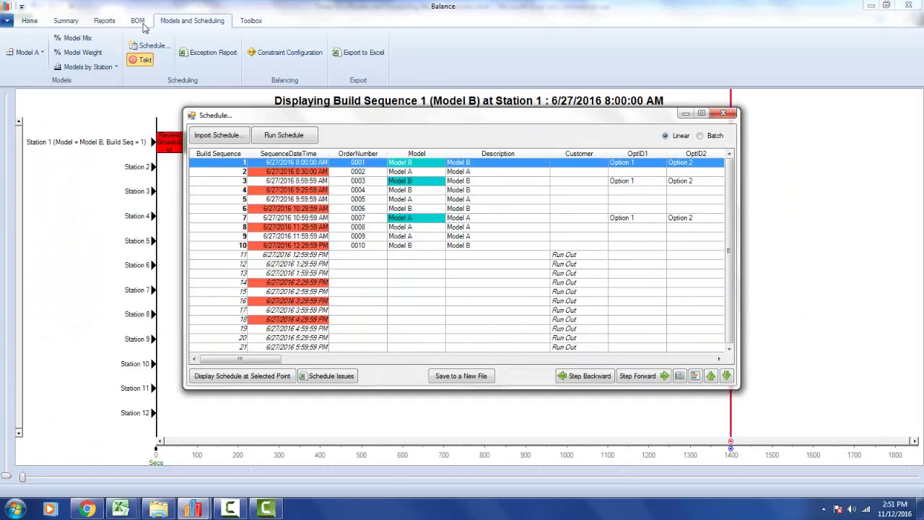
left_click_drag(429, 116, 430, 134)
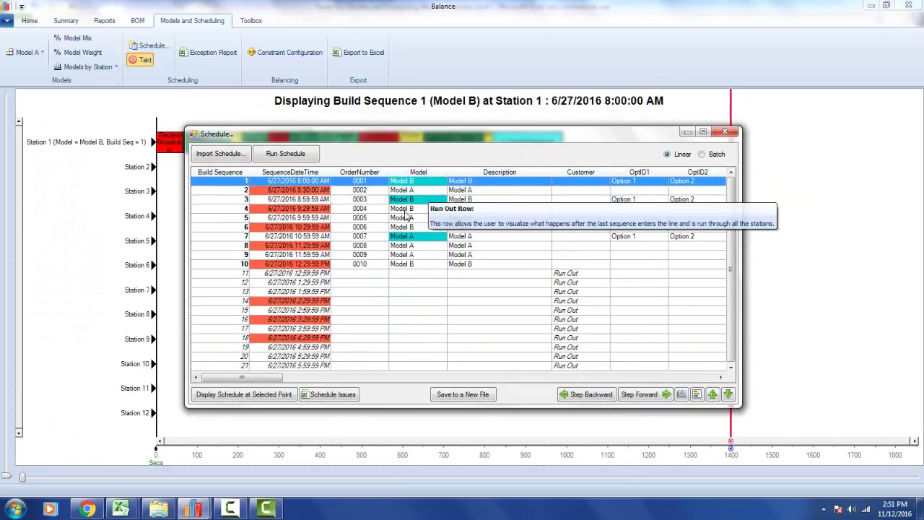
mouse_move(409, 188)
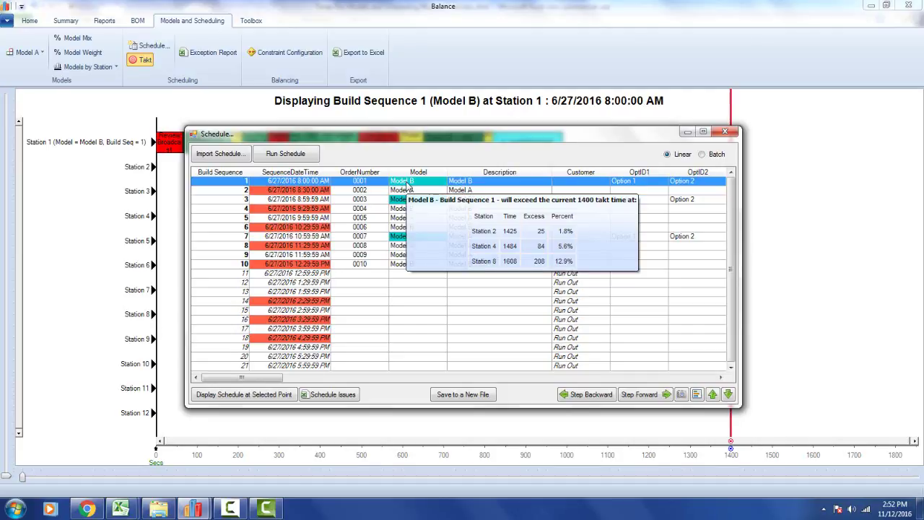
left_click(401, 199)
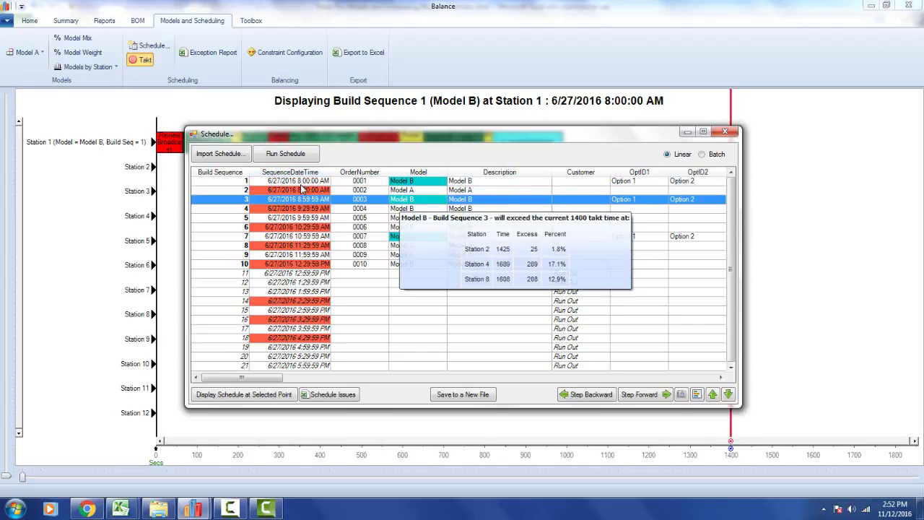
left_click(287, 265)
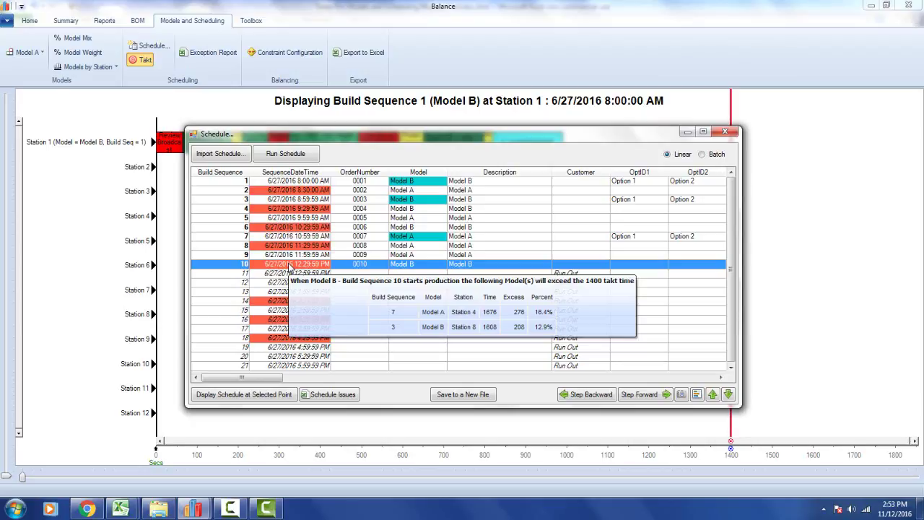
left_click(289, 227)
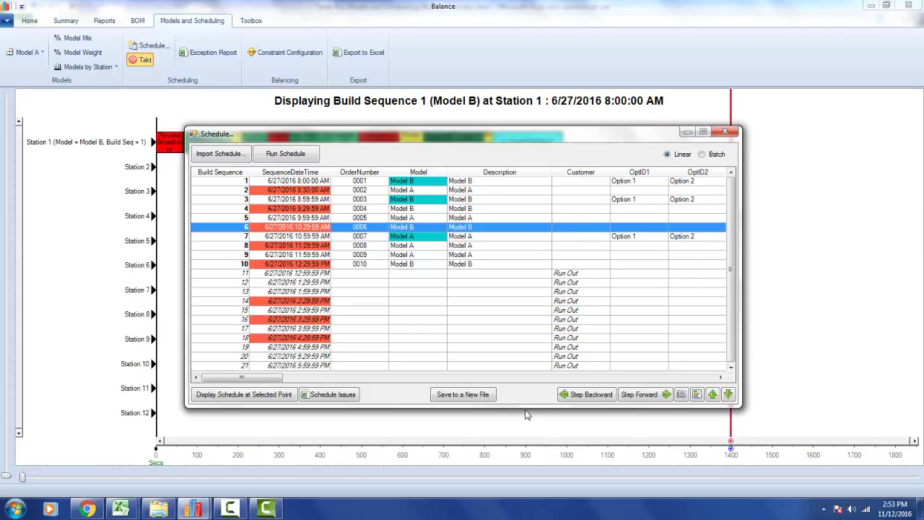
Step: Shrink the schedule window to ten rows, move it off Station 1's bar, and select Build Sequence 1
left_click_drag(525, 406, 527, 300)
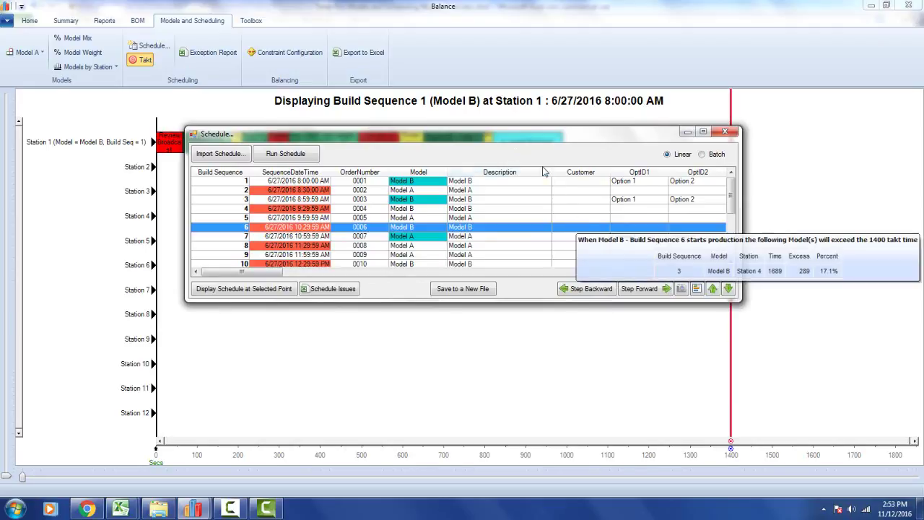
left_click_drag(505, 144, 559, 319)
mouse_move(473, 404)
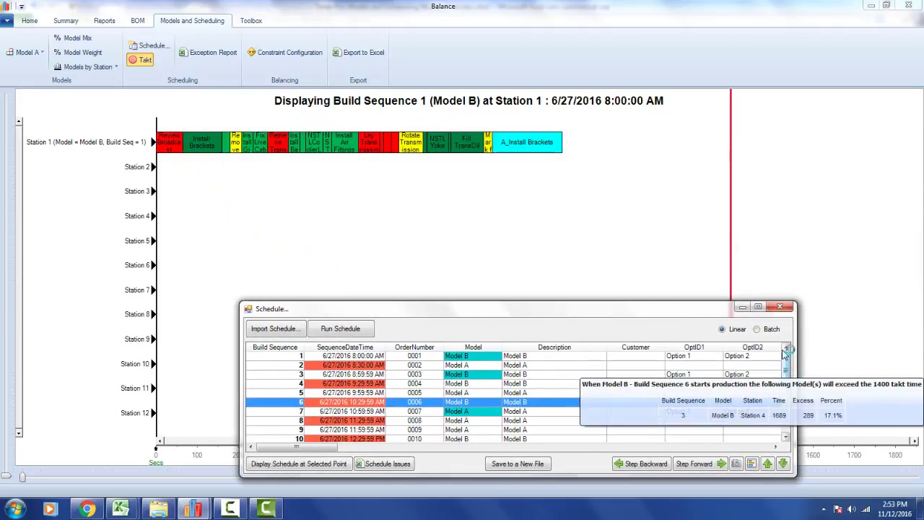
left_click(314, 357)
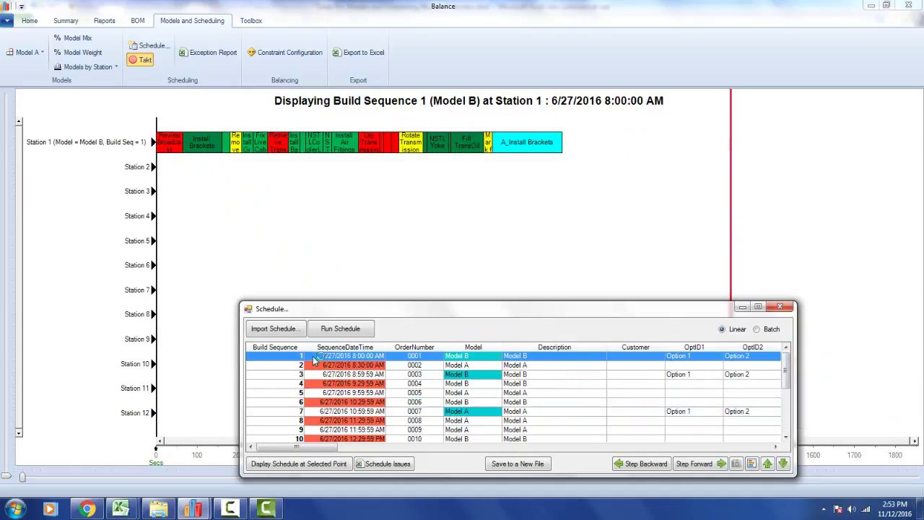
left_click_drag(360, 313, 398, 302)
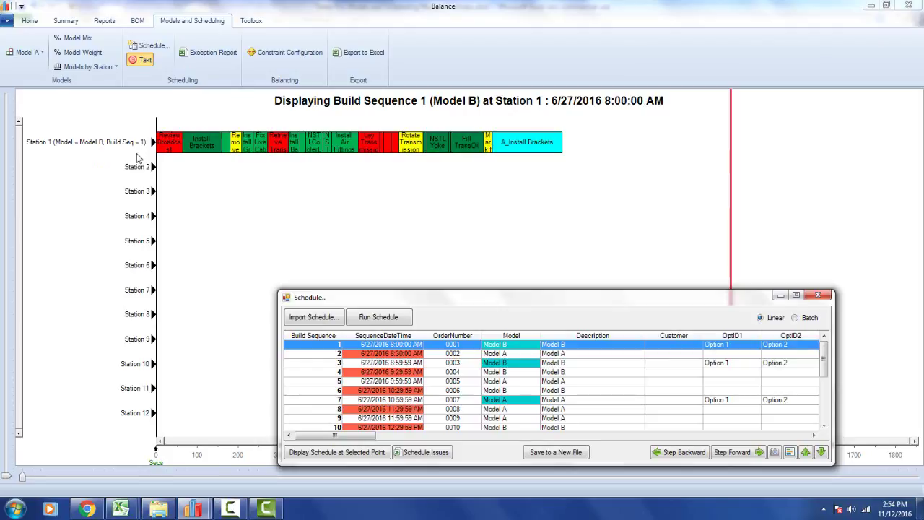
Step: Step the simulation forward twice to Build Sequence 3 at 8:59:59 AM, moving the schedule window up-left
mouse_move(669, 423)
left_click(721, 452)
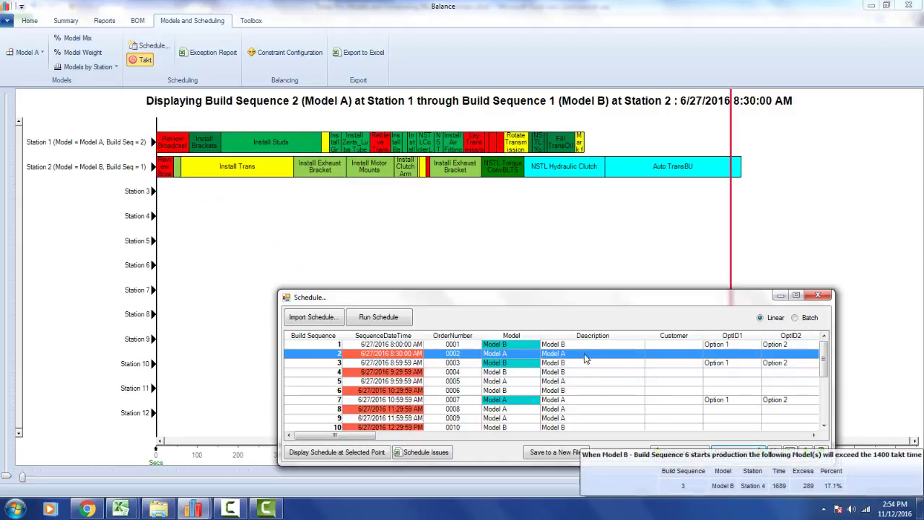
left_click_drag(516, 306, 505, 252)
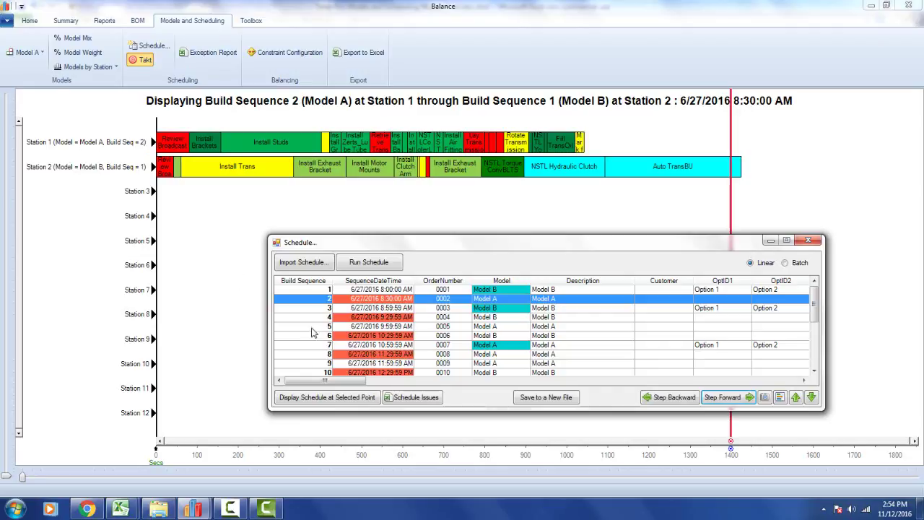
mouse_move(315, 333)
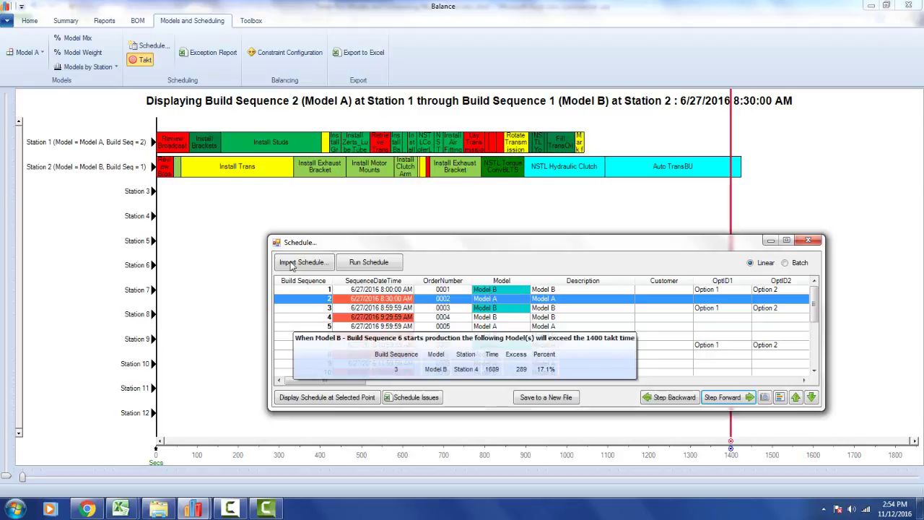
left_click(711, 399)
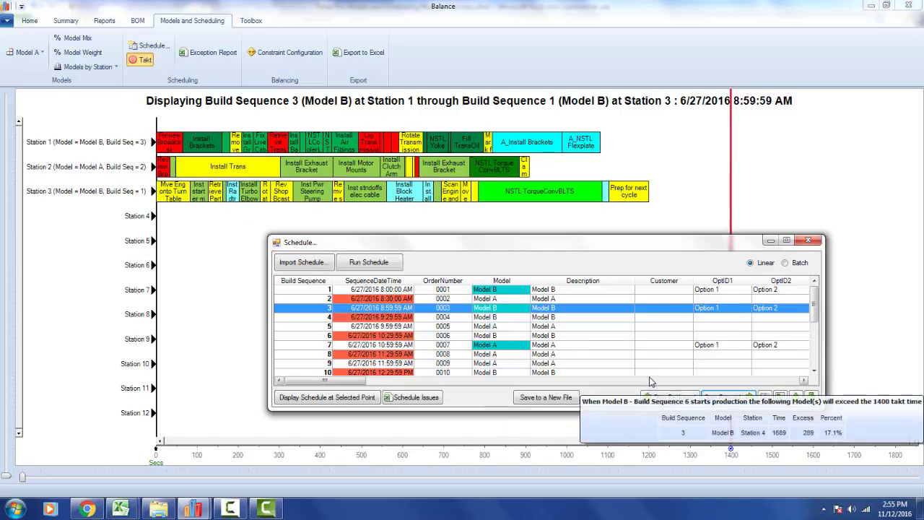
left_click(803, 380)
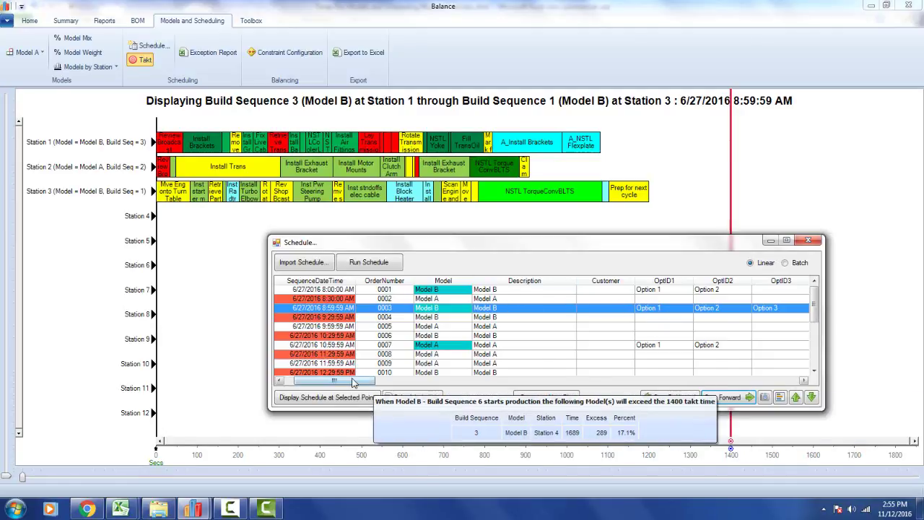
left_click_drag(350, 380, 342, 390)
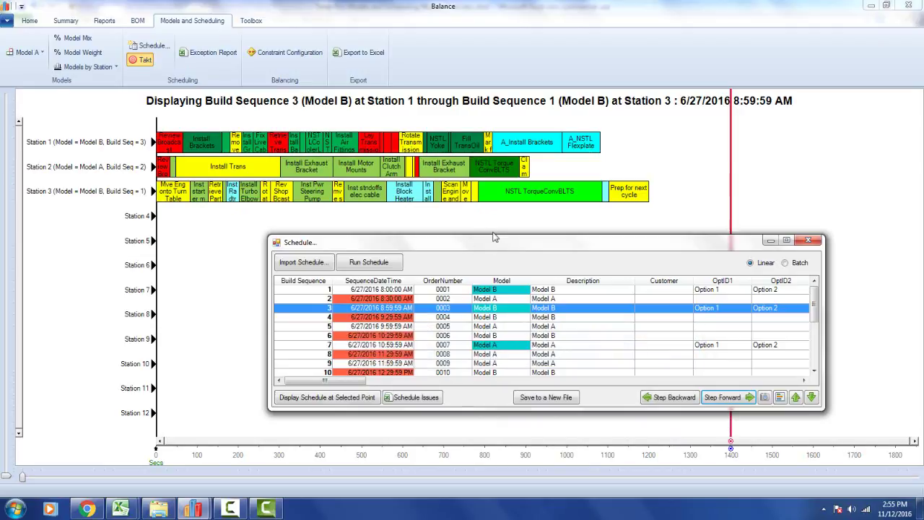
left_click_drag(493, 236, 493, 280)
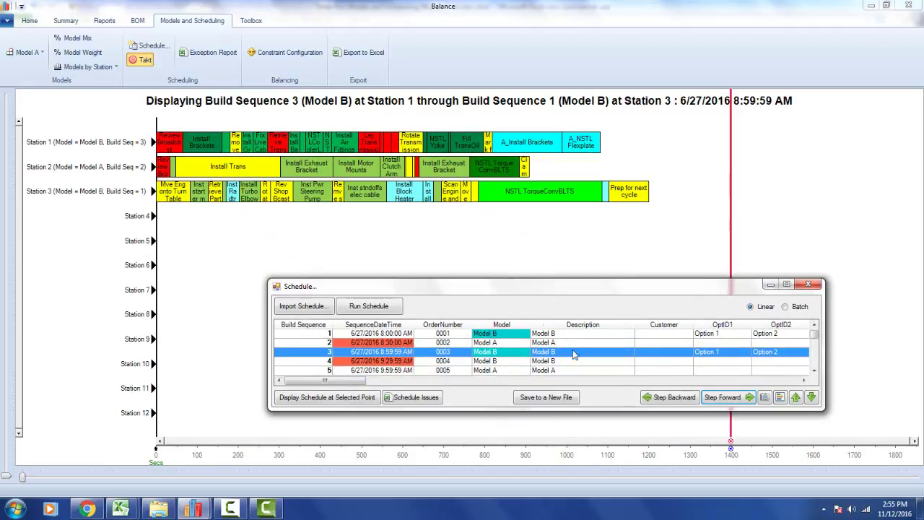
left_click(718, 401)
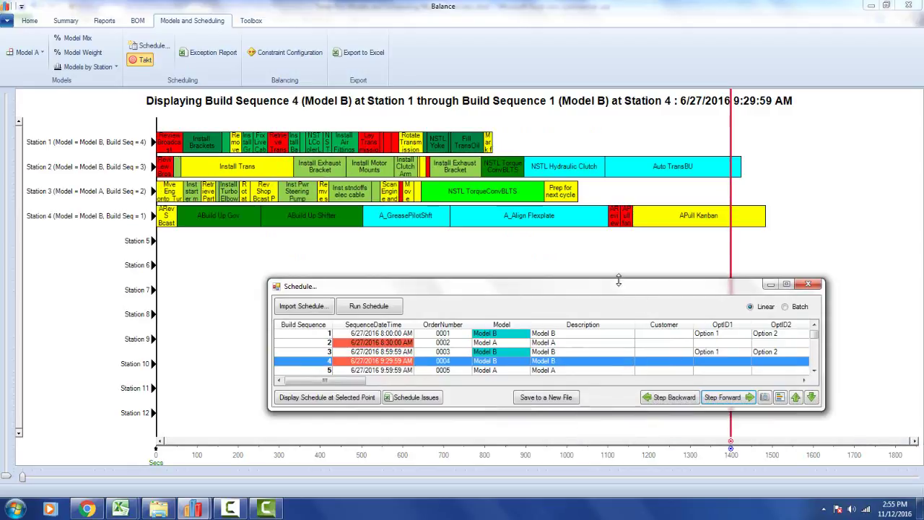
left_click_drag(619, 289, 624, 324)
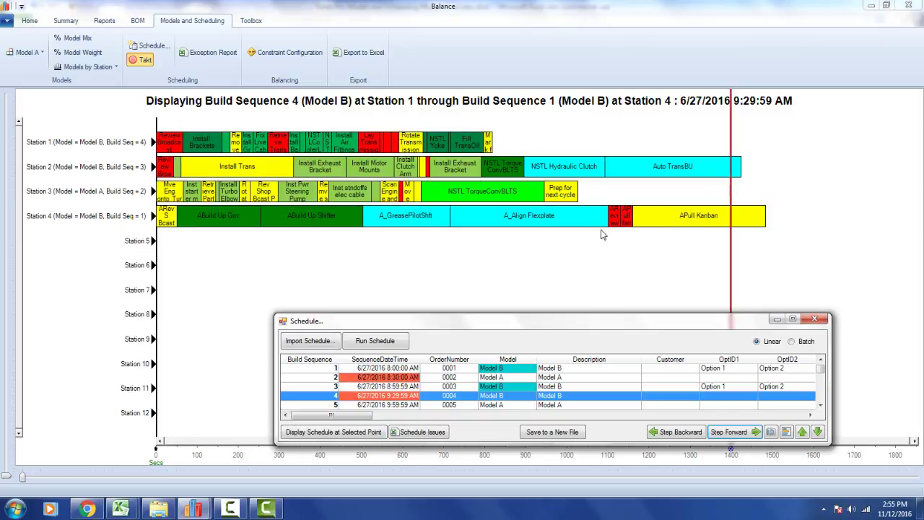
mouse_move(399, 381)
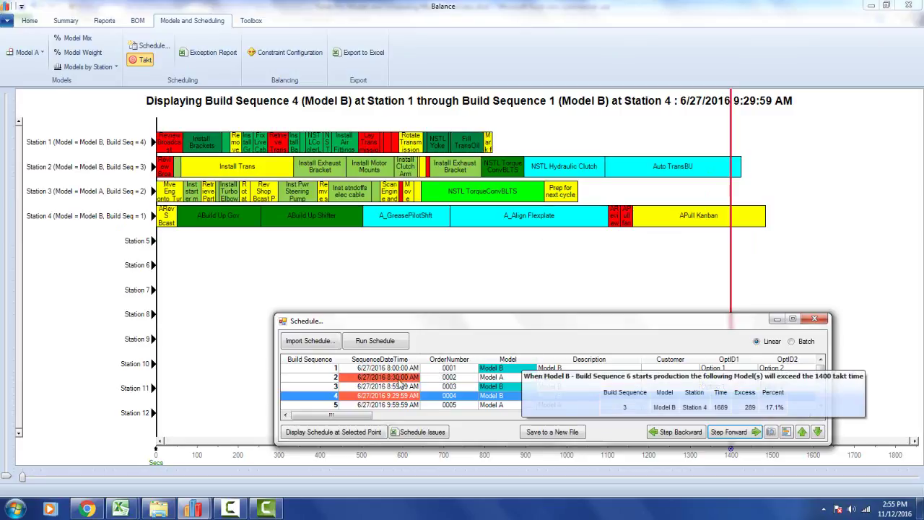
mouse_move(387, 399)
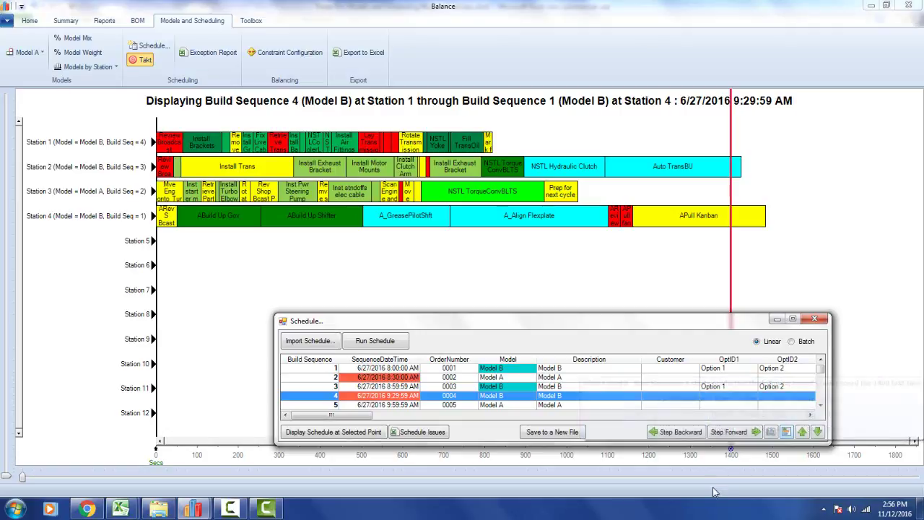
Step: Advance the simulation to Build Sequence 8 at 11:29:59 AM, repositioning the schedule list to uncover Stations 5–8
double_click(731, 433)
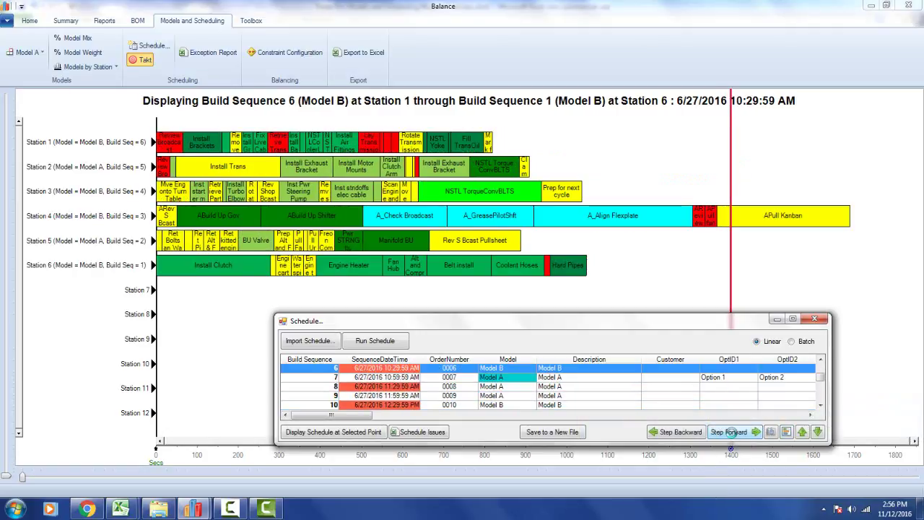
left_click(730, 431)
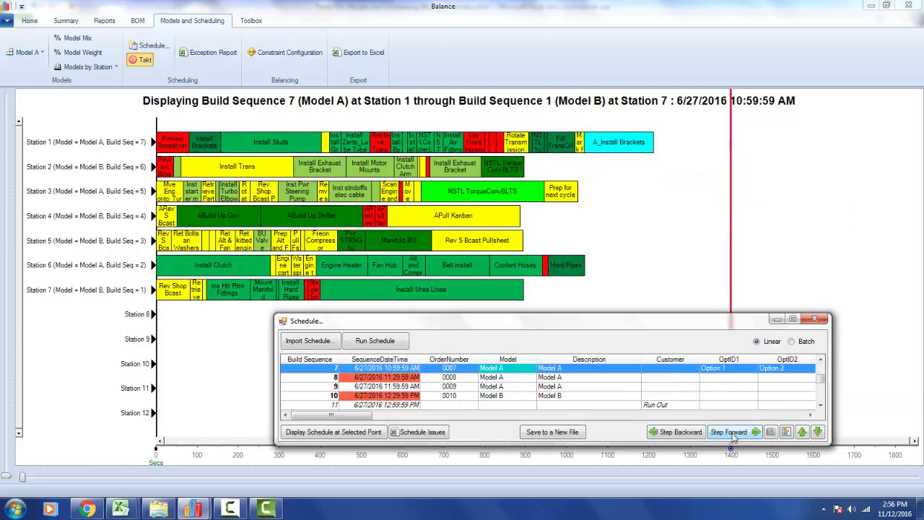
left_click_drag(618, 321, 648, 48)
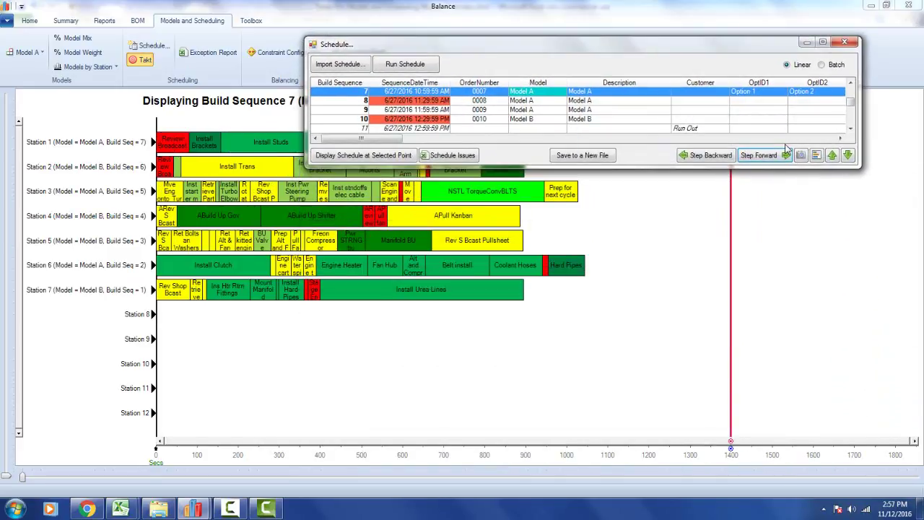
left_click(762, 156)
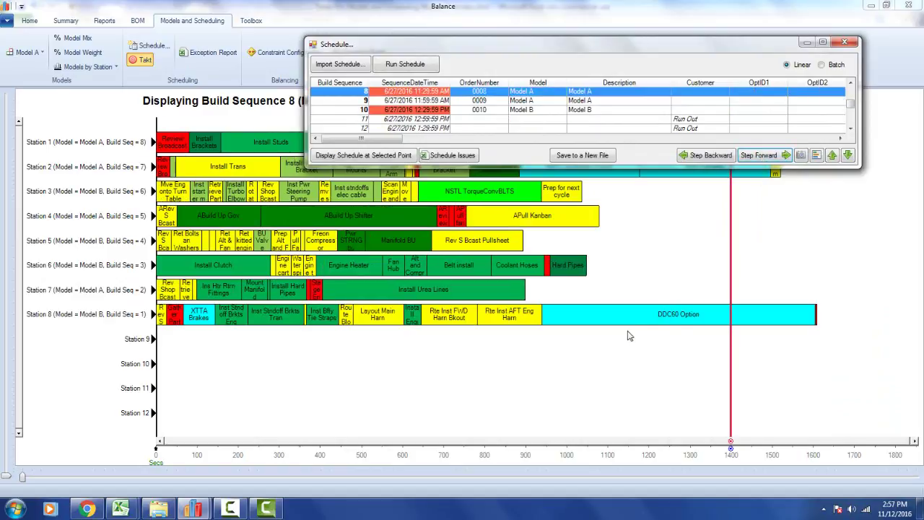
left_click_drag(642, 51, 533, 245)
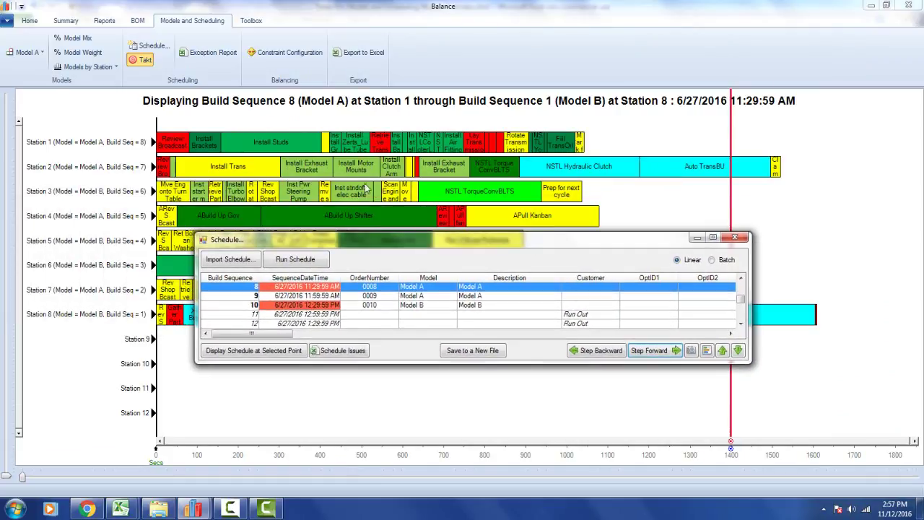
left_click_drag(393, 215, 433, 373)
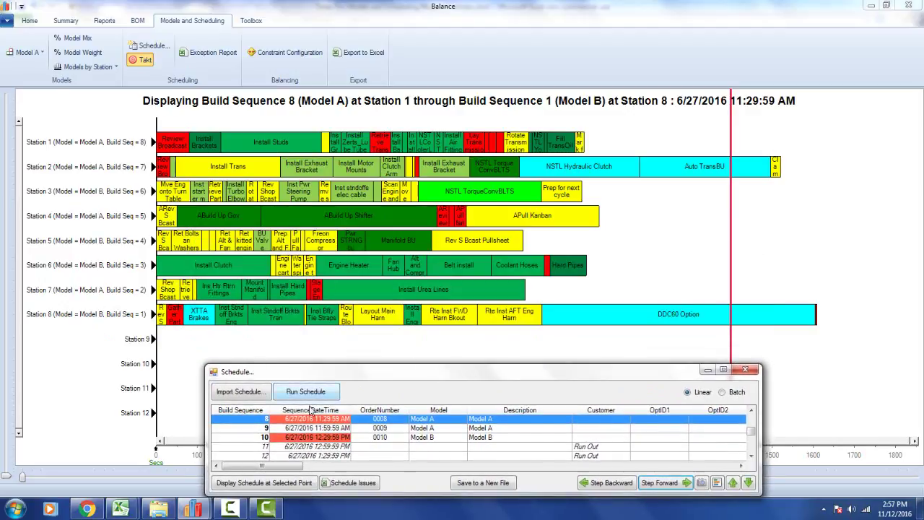
mouse_move(318, 427)
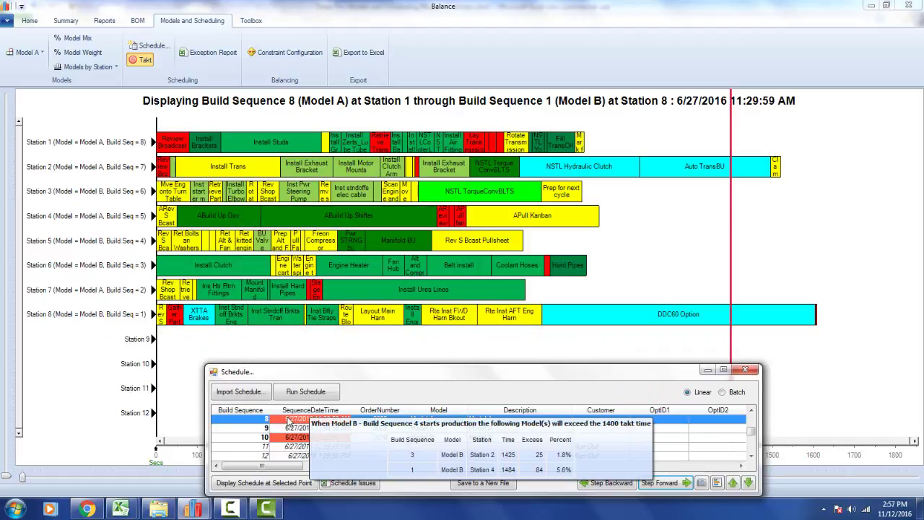
Step: Step through Build Sequences 9–10 and run-out rows 11–12, enlarging and repositioning the schedule list
left_click_drag(464, 373, 485, 90)
left_click(680, 200)
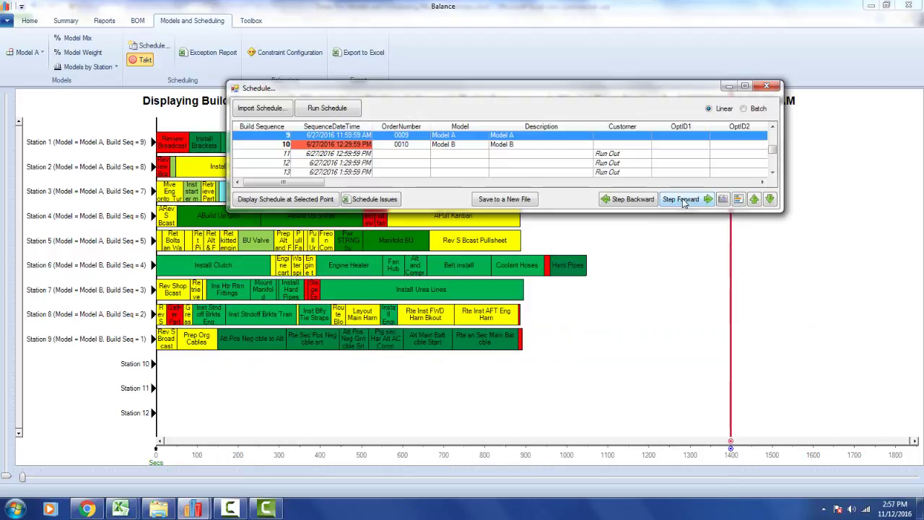
left_click(681, 200)
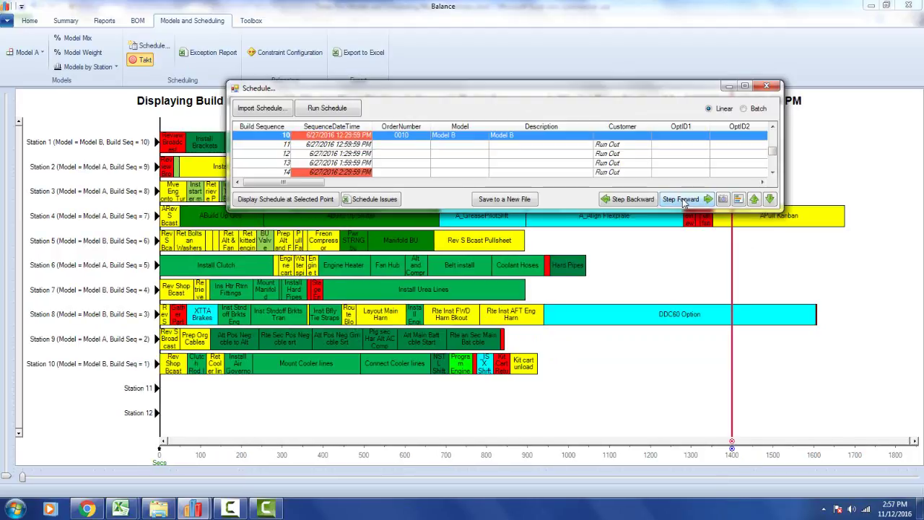
left_click(680, 199)
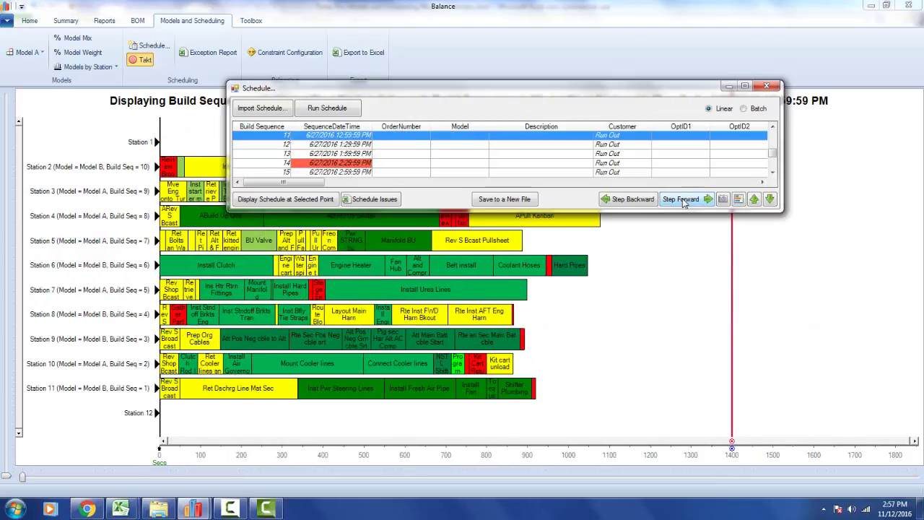
left_click_drag(692, 82, 696, 70)
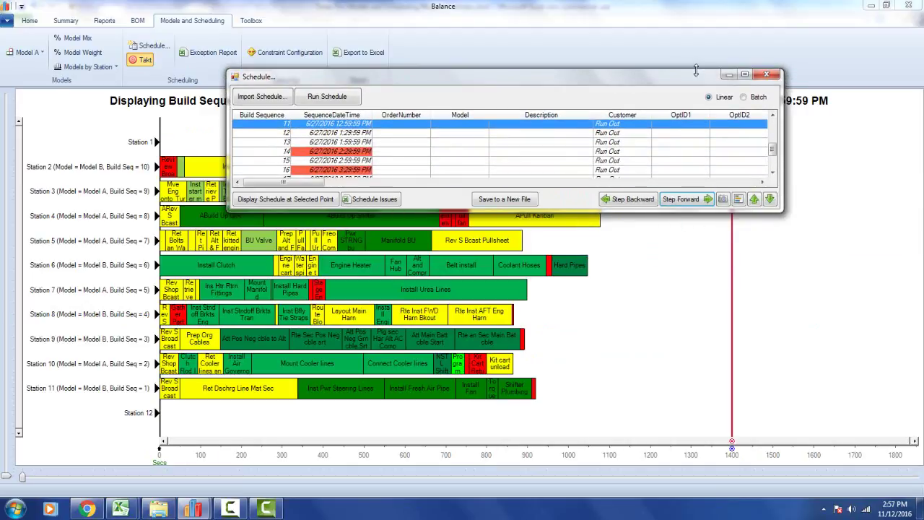
left_click(681, 199)
left_click_drag(604, 80, 709, 252)
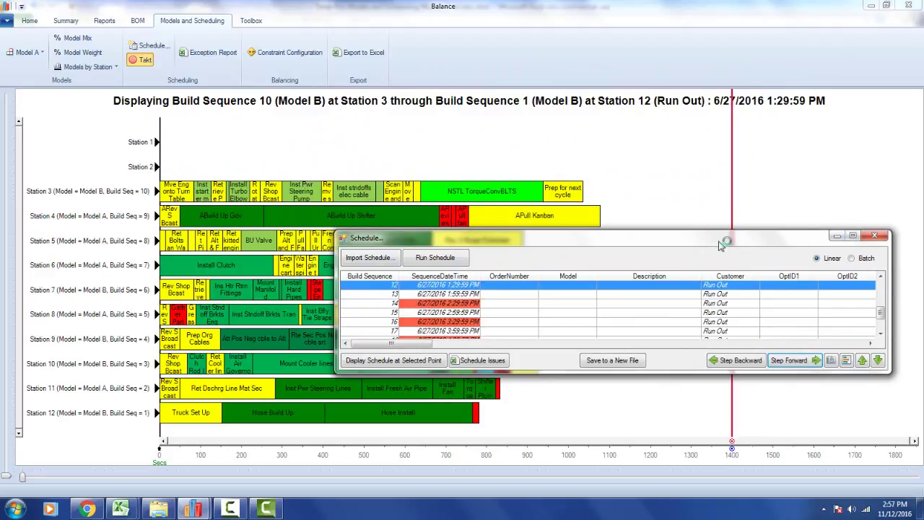
Step: Enlarge the schedule list, select run-out row 14, and move the list to the screen top
left_click_drag(670, 231, 671, 108)
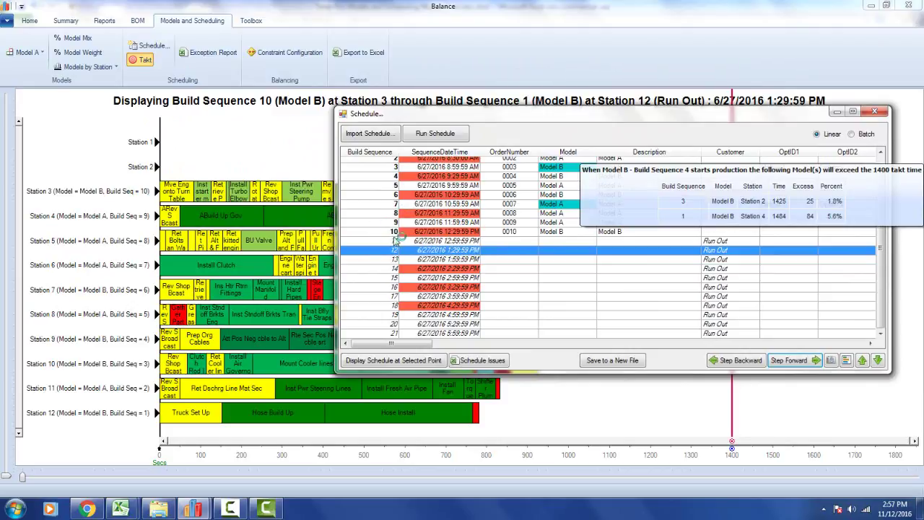
left_click(689, 268)
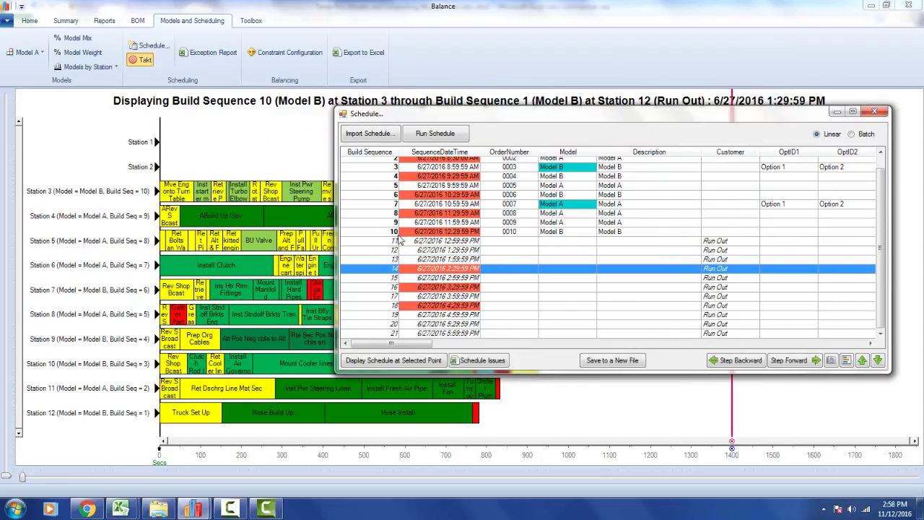
mouse_move(403, 240)
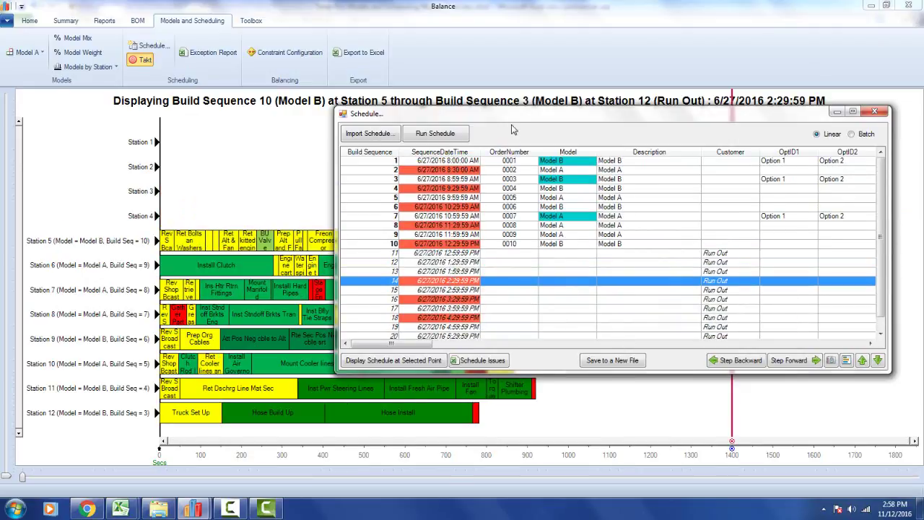
left_click_drag(513, 117, 346, 0)
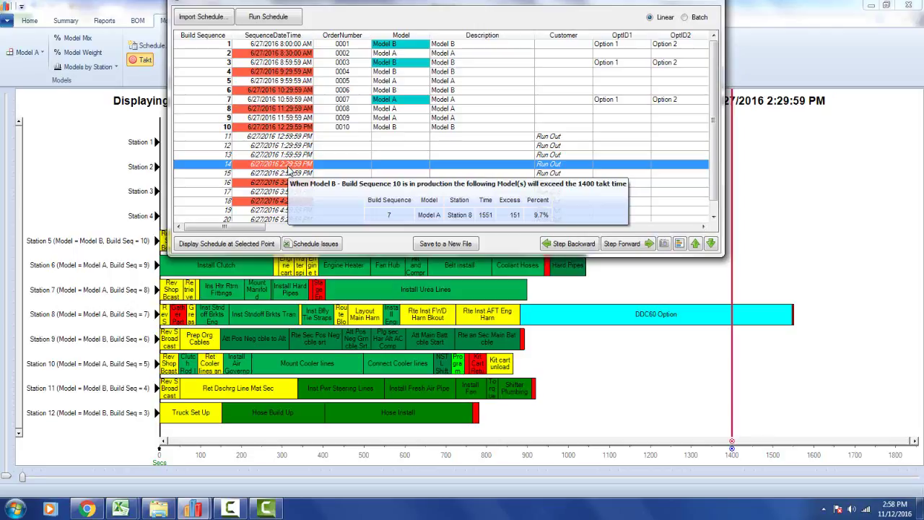
Step: Advance four run-out steps from row 14 to row 18, reaching 4:29:59 PM
left_click(616, 245)
left_click(617, 245)
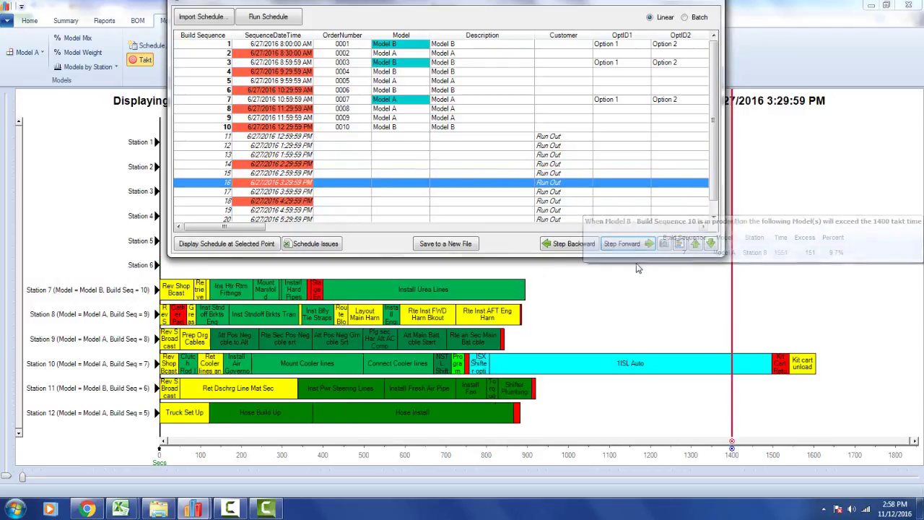
left_click(622, 245)
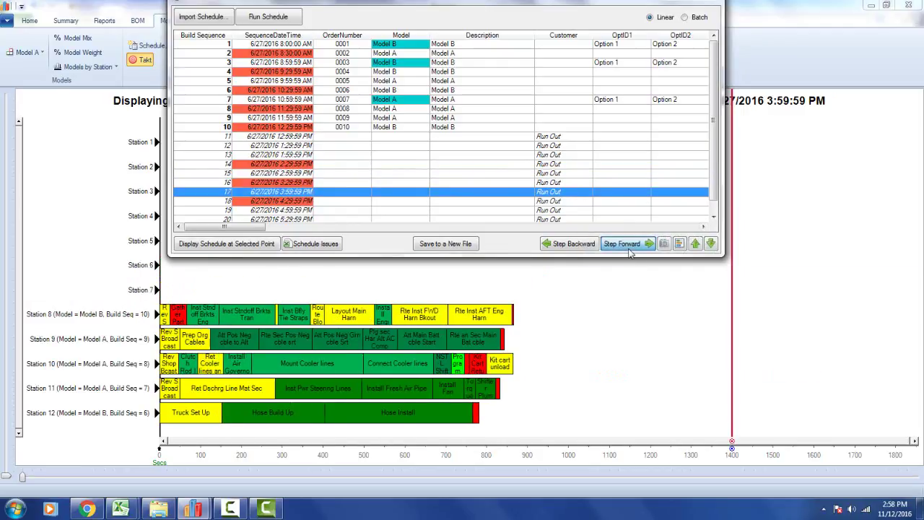
left_click(627, 245)
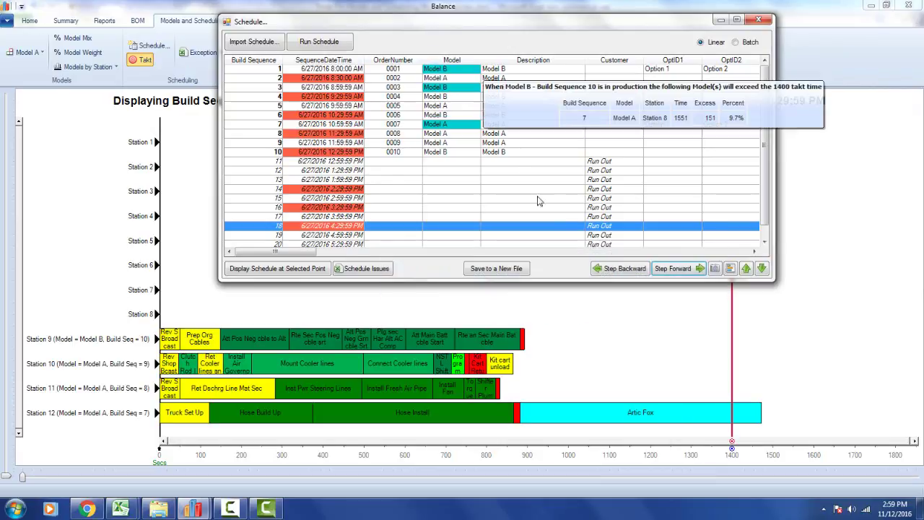
Step: Step forward to row 19, then back four times to row 15 at 2:59:59 PM
left_click(675, 272)
left_click(627, 277)
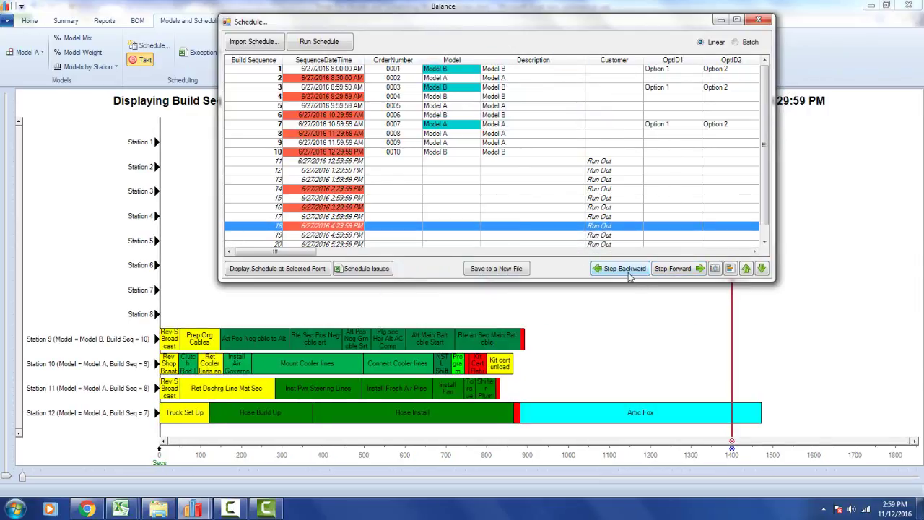
left_click(627, 277)
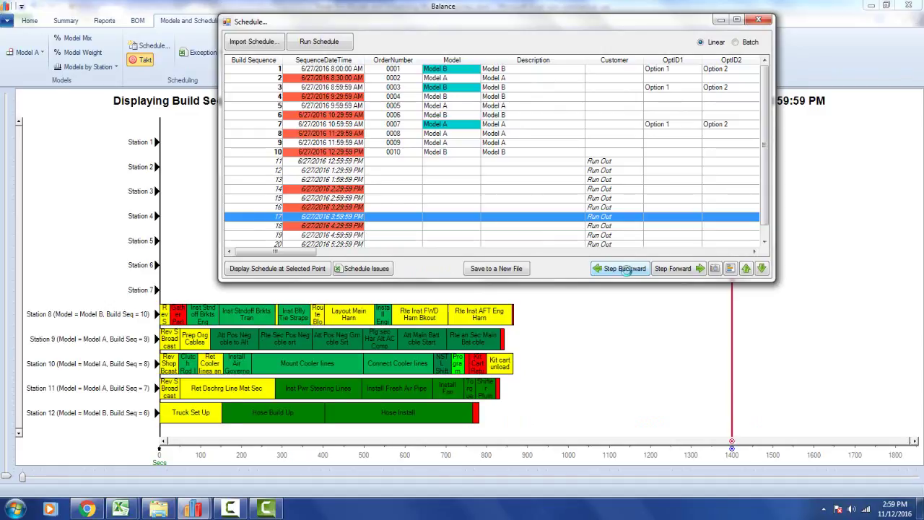
left_click(628, 277)
left_click(626, 274)
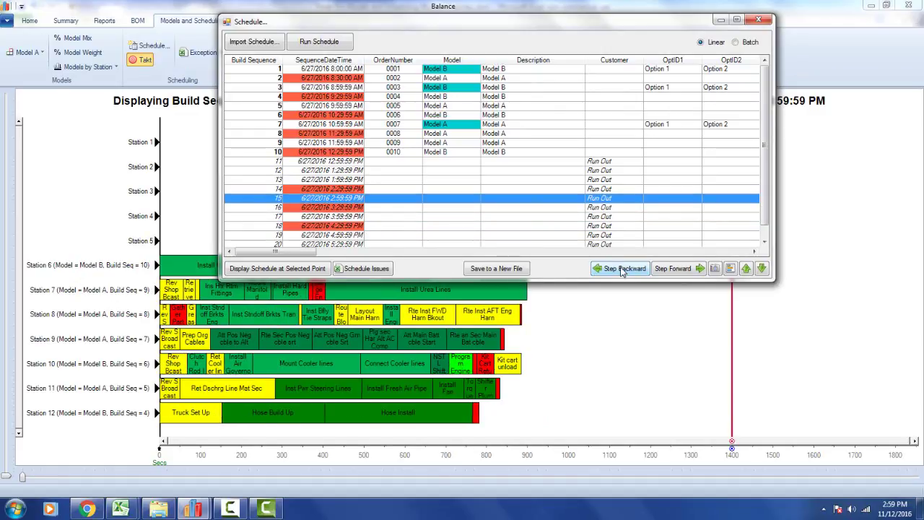